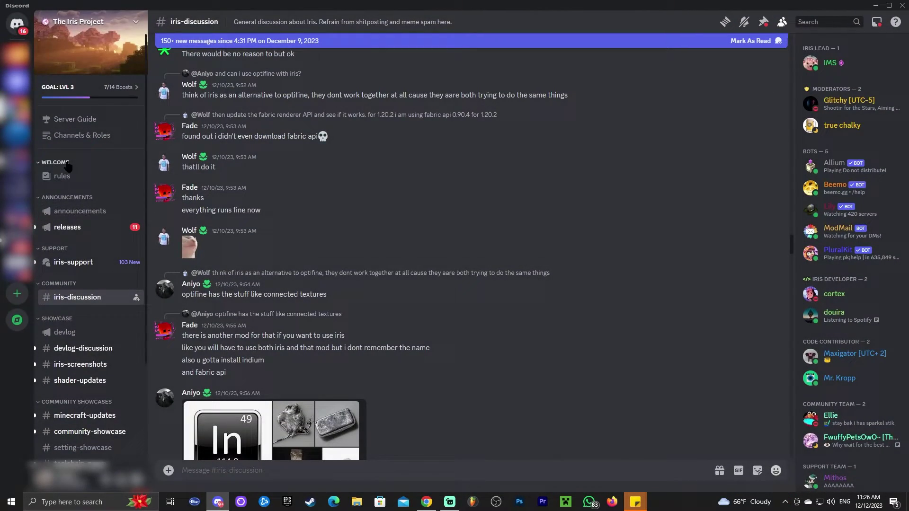
# Open The Iris Project's #rules channel from the WELCOME section
pyautogui.click(57, 163)
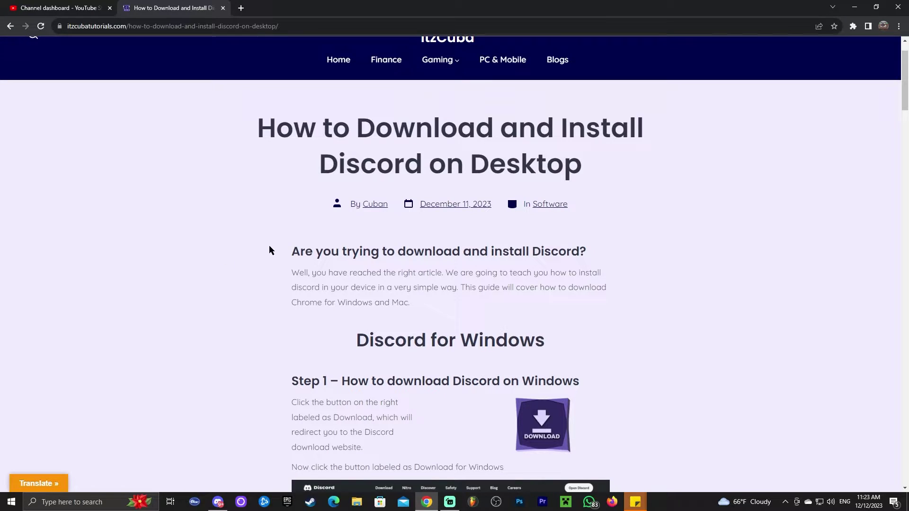
pyautogui.scroll(-2, 449, 175)
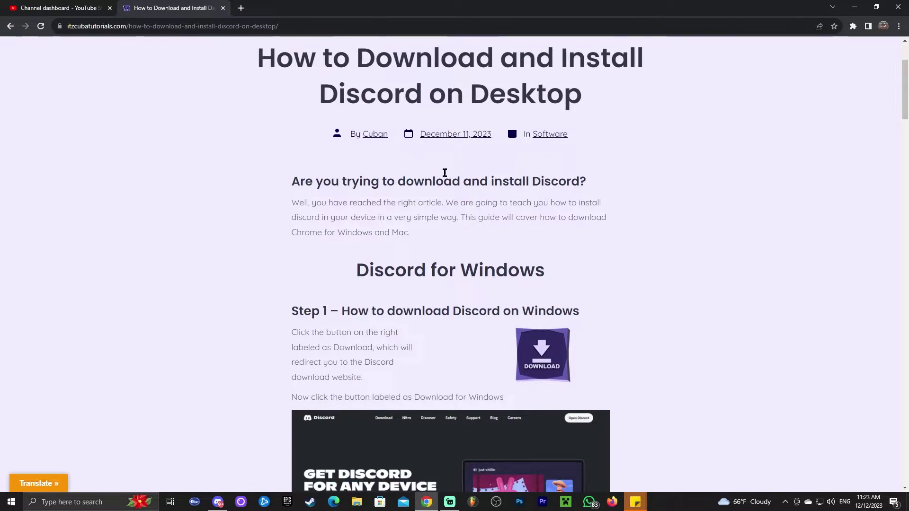
pyautogui.scroll(-3, 449, 176)
pyautogui.scroll(-5, 617, 174)
pyautogui.scroll(-3, 532, 166)
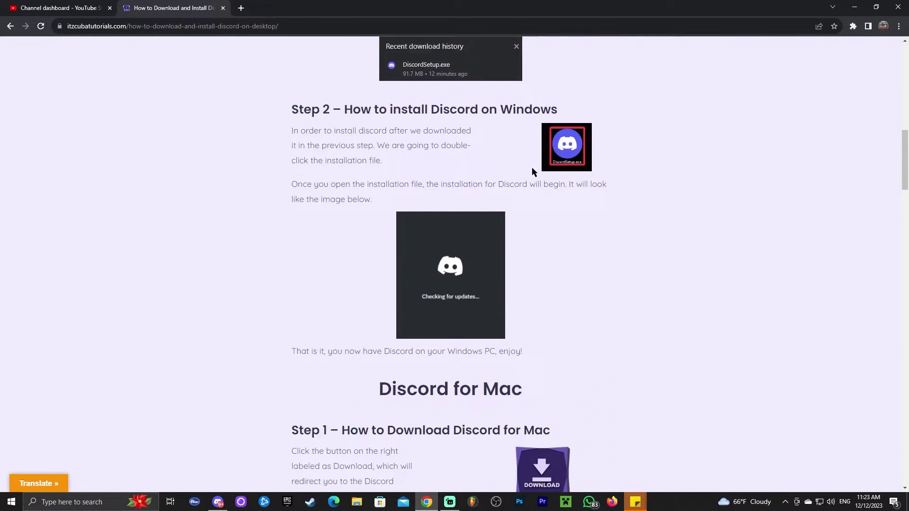
pyautogui.scroll(3, 548, 184)
pyautogui.scroll(3, 604, 187)
pyautogui.scroll(-4, 618, 189)
pyautogui.scroll(-4, 637, 196)
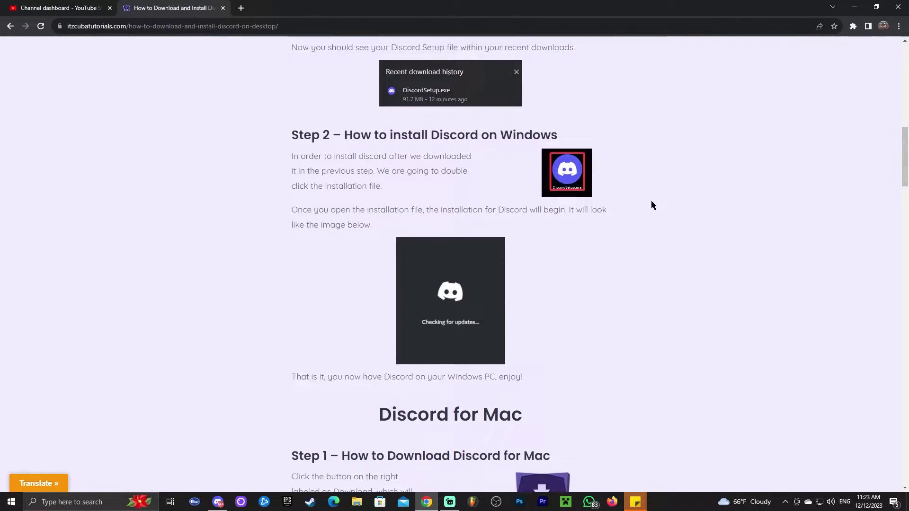
pyautogui.scroll(-4, 650, 200)
pyautogui.scroll(-3, 642, 202)
pyautogui.scroll(2, 645, 198)
pyautogui.scroll(4, 795, 218)
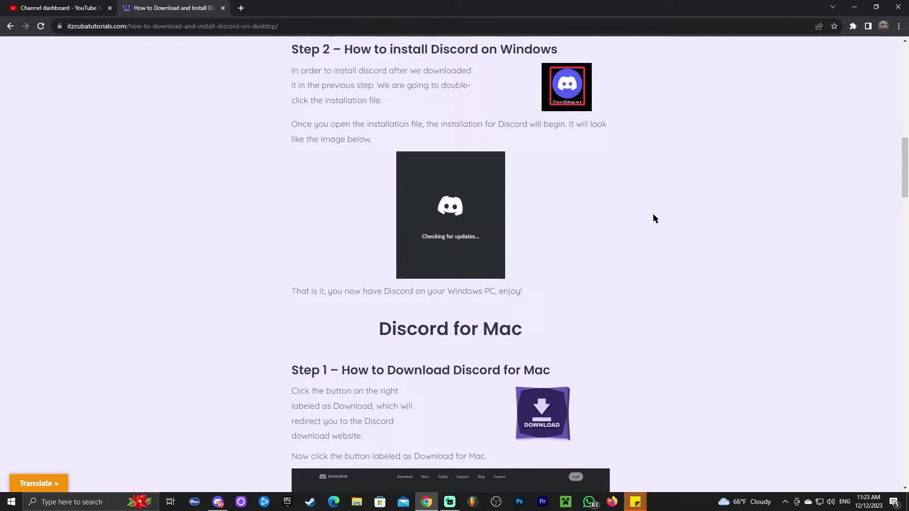
pyautogui.scroll(1, 652, 214)
pyautogui.scroll(-1, 505, 282)
pyautogui.scroll(-1, 506, 282)
# Skim the Discord install article back to the Windows Step 1 download link
pyautogui.doubleClick(501, 287)
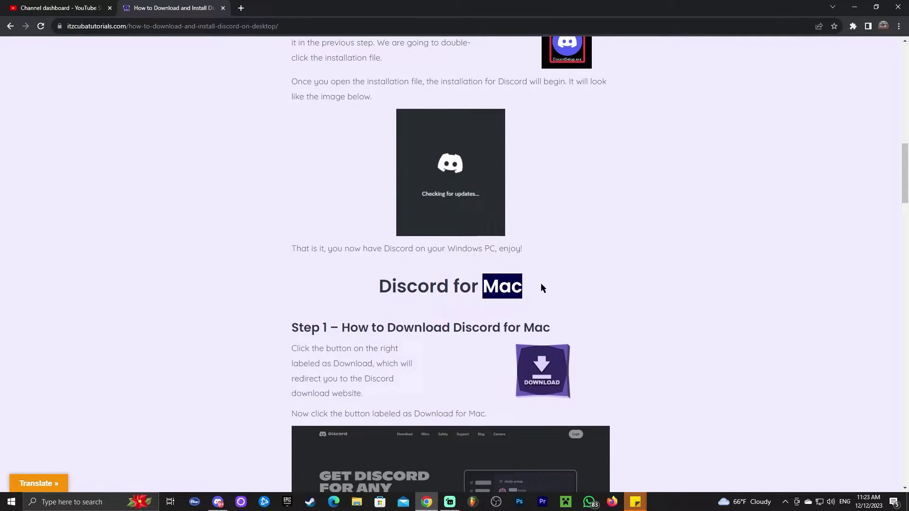
pyautogui.click(377, 324)
pyautogui.scroll(-4, 377, 324)
pyautogui.scroll(1, 575, 273)
pyautogui.scroll(3, 608, 223)
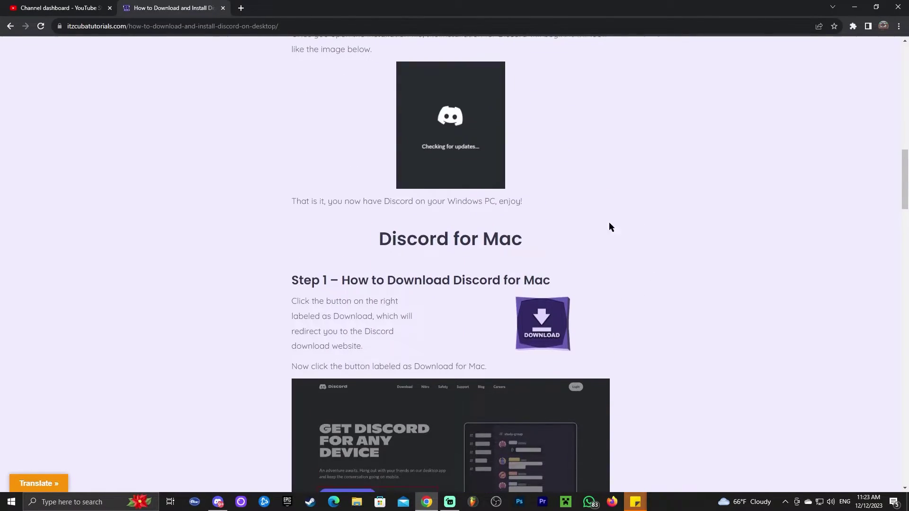
pyautogui.scroll(3, 608, 223)
pyautogui.scroll(4, 623, 227)
pyautogui.scroll(3, 623, 227)
pyautogui.scroll(3, 640, 195)
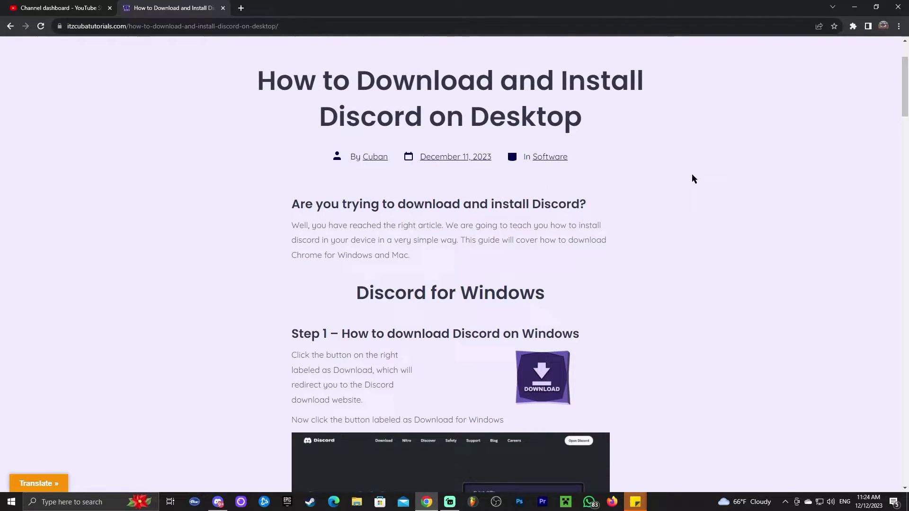
pyautogui.scroll(-2, 692, 178)
pyautogui.scroll(2, 553, 190)
pyautogui.scroll(-2, 553, 190)
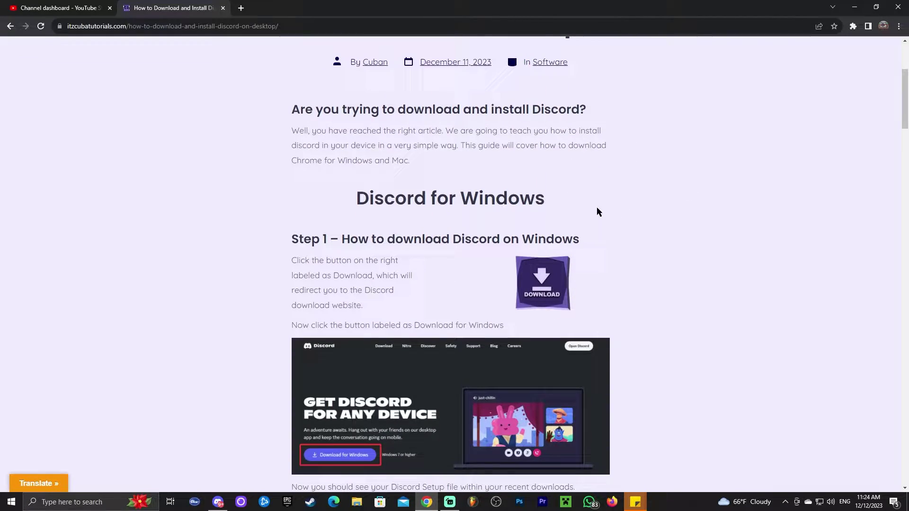
pyautogui.scroll(-2, 596, 206)
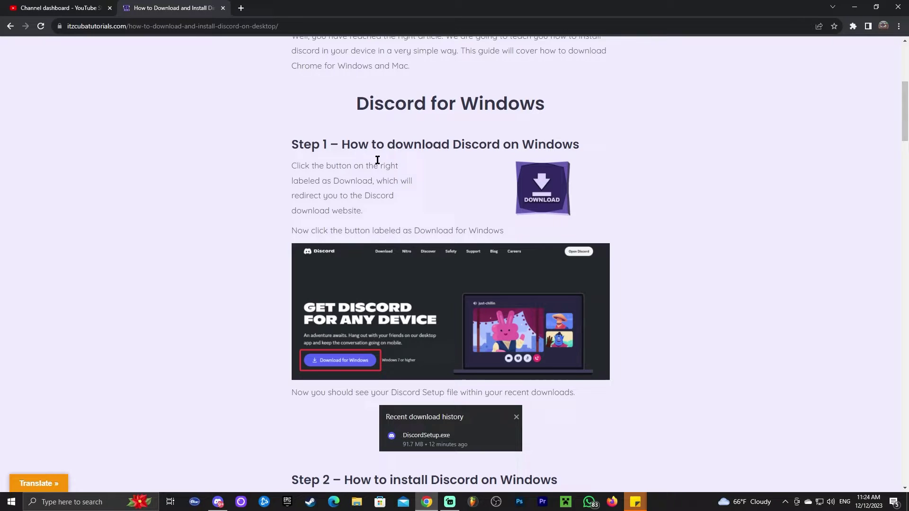
pyautogui.scroll(1, 545, 141)
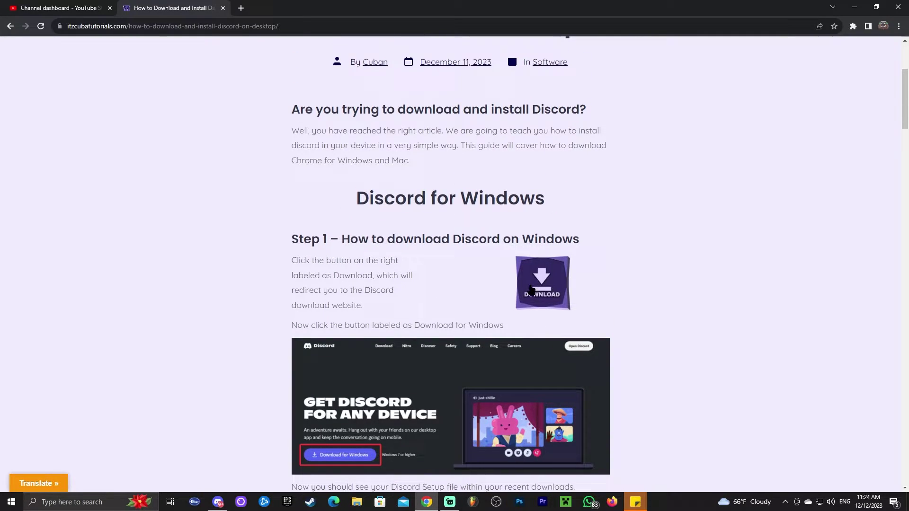
# Start the Windows installer download from discord.com/download
pyautogui.click(546, 286)
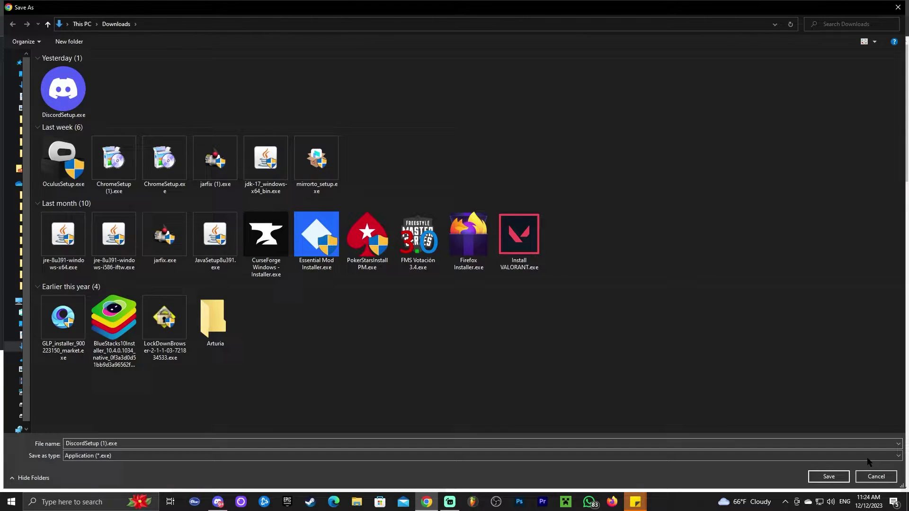
# Save DiscordSetup (1).exe to Downloads and confirm the 91.7 MB download finished
pyautogui.click(829, 476)
pyautogui.moveTo(762, 16)
pyautogui.mouseDown()
pyautogui.moveTo(653, 16)
pyautogui.moveTo(653, 42)
pyautogui.moveTo(703, 34)
pyautogui.mouseUp()
pyautogui.click(810, 50)
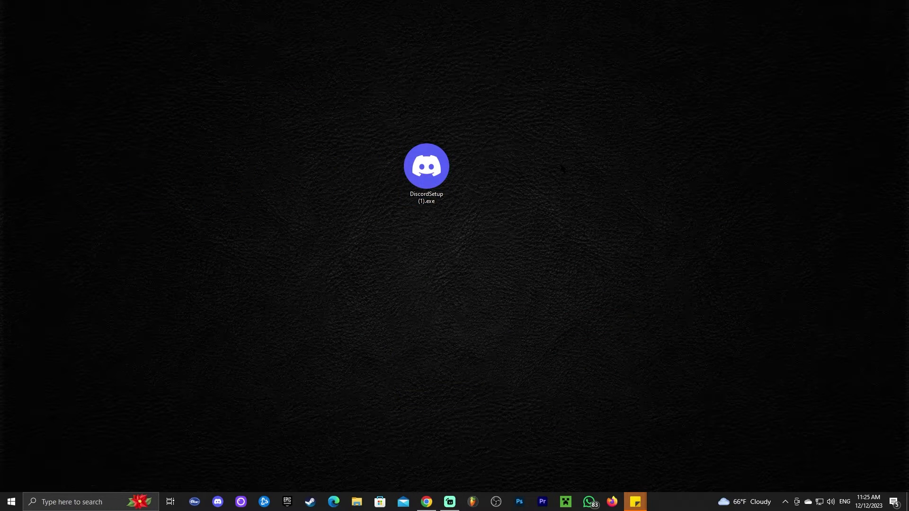
# Run the DiscordSetup (1).exe installer from the desktop to launch Discord
pyautogui.click(430, 173)
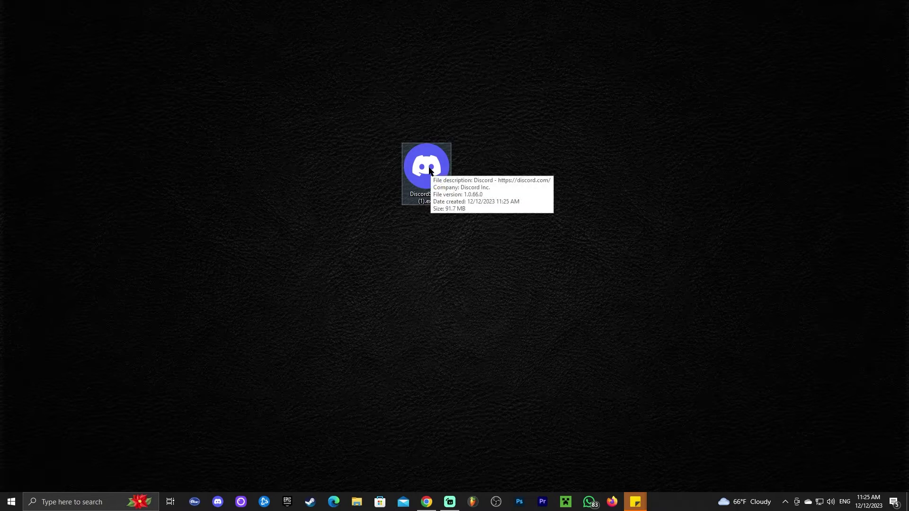
pyautogui.doubleClick(430, 170)
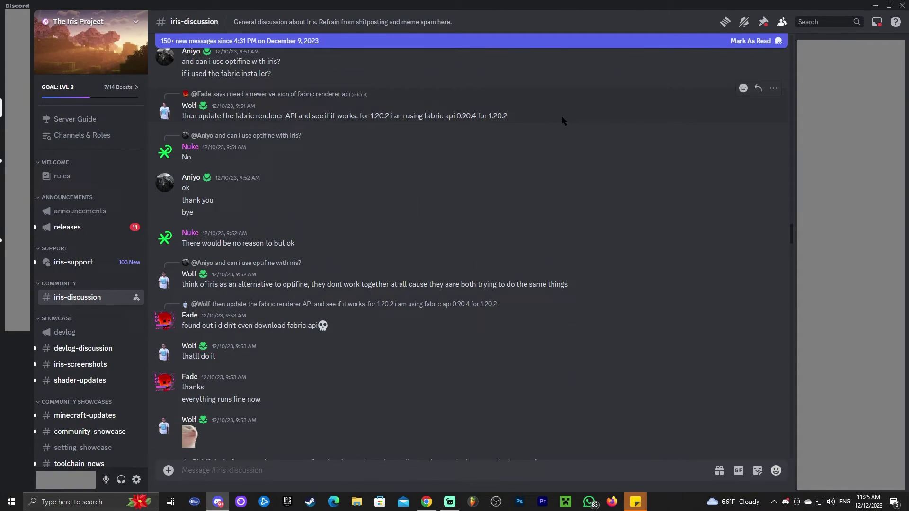
pyautogui.scroll(2, 556, 112)
pyautogui.scroll(-1, 437, 126)
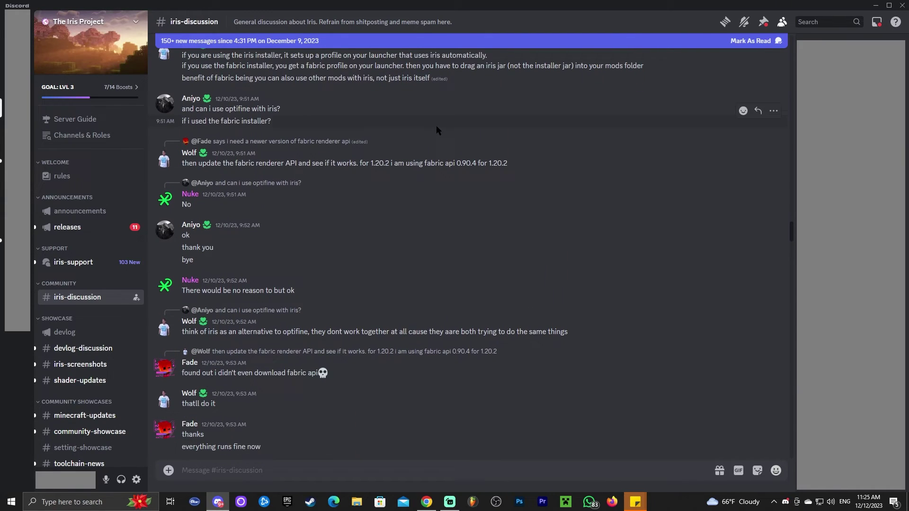
pyautogui.scroll(2, 458, 130)
pyautogui.scroll(2, 458, 129)
pyautogui.scroll(-1, 445, 142)
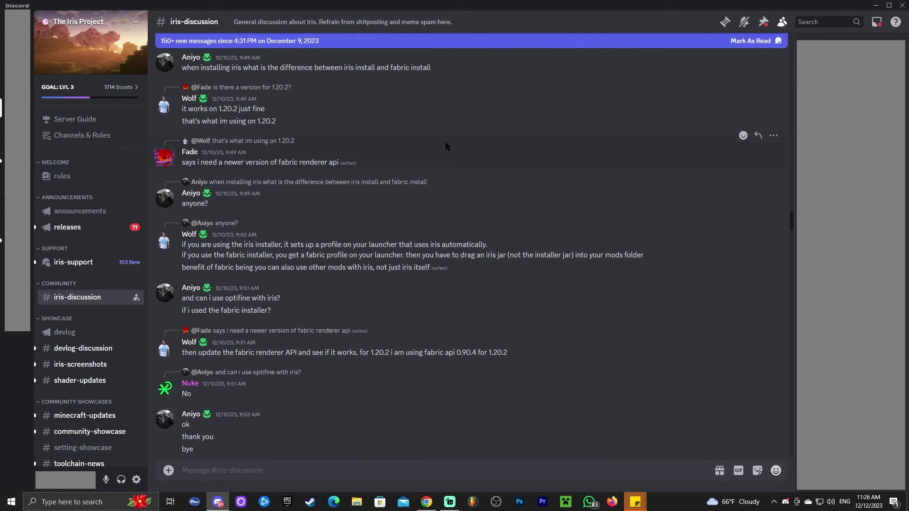
pyautogui.scroll(-1, 501, 140)
pyautogui.scroll(-3, 518, 139)
pyautogui.scroll(-3, 554, 139)
pyautogui.scroll(-2, 578, 139)
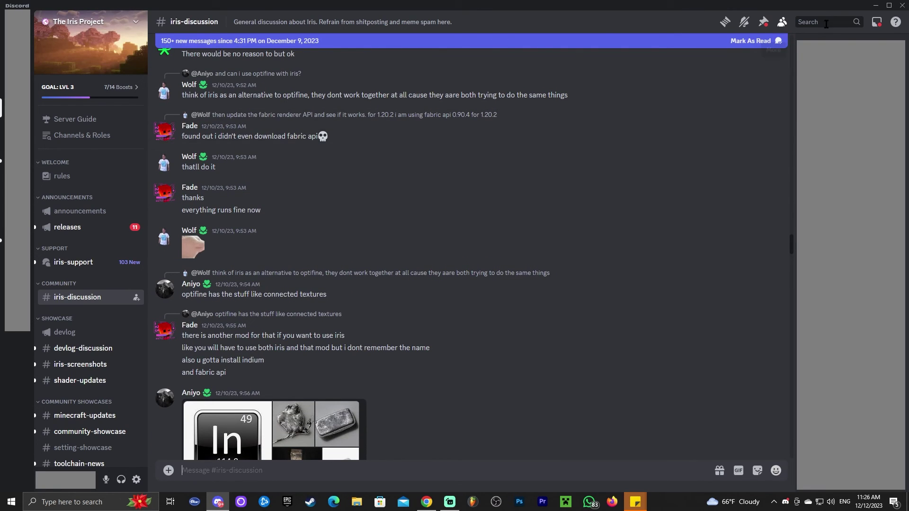
# Minimize Discord to reveal the desktop with the new Discord shortcut
pyautogui.click(874, 6)
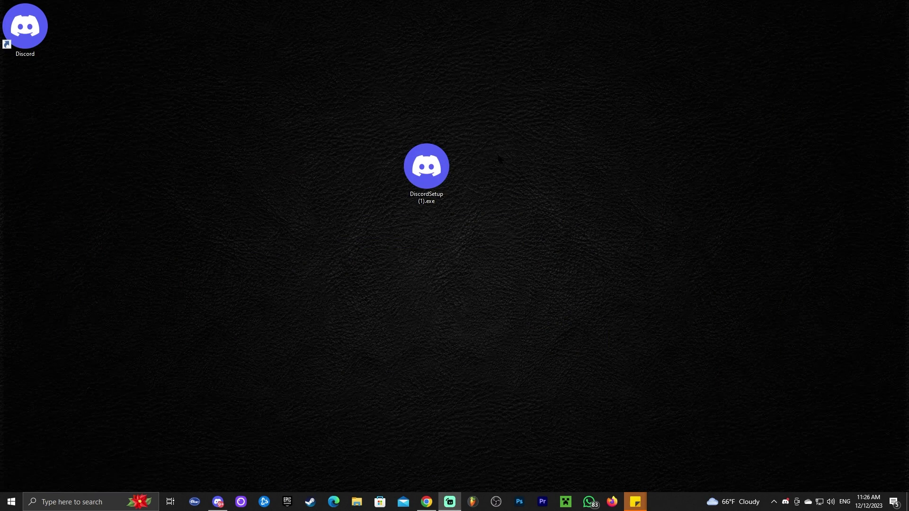